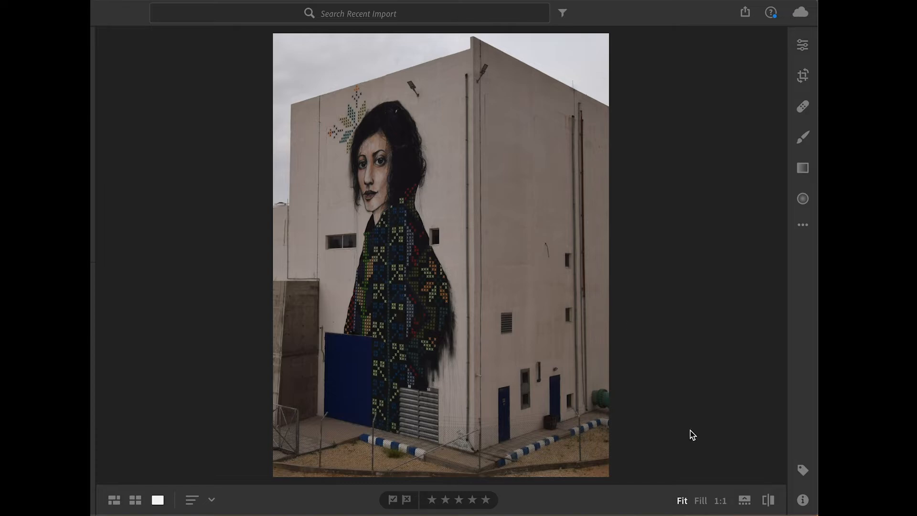
Correct the mural photo's perspective by setting the Upright geometry correction to Auto
click(721, 500)
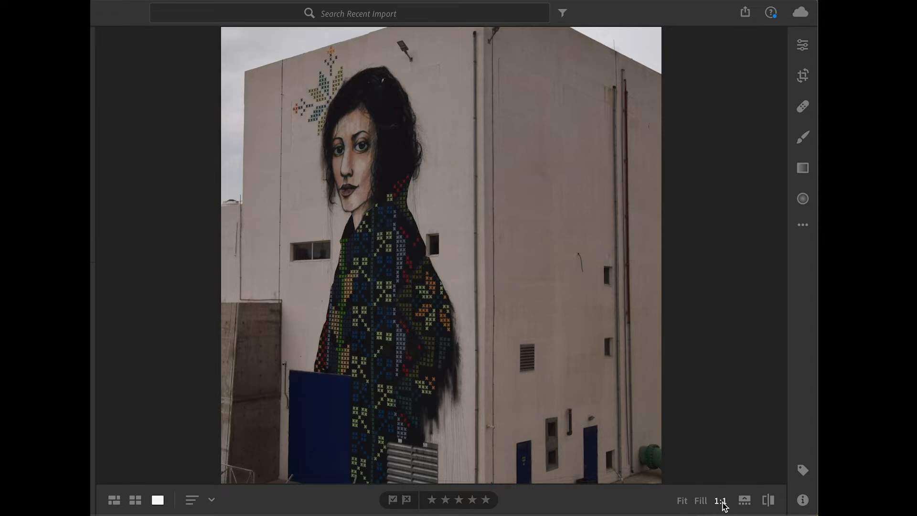
click(682, 500)
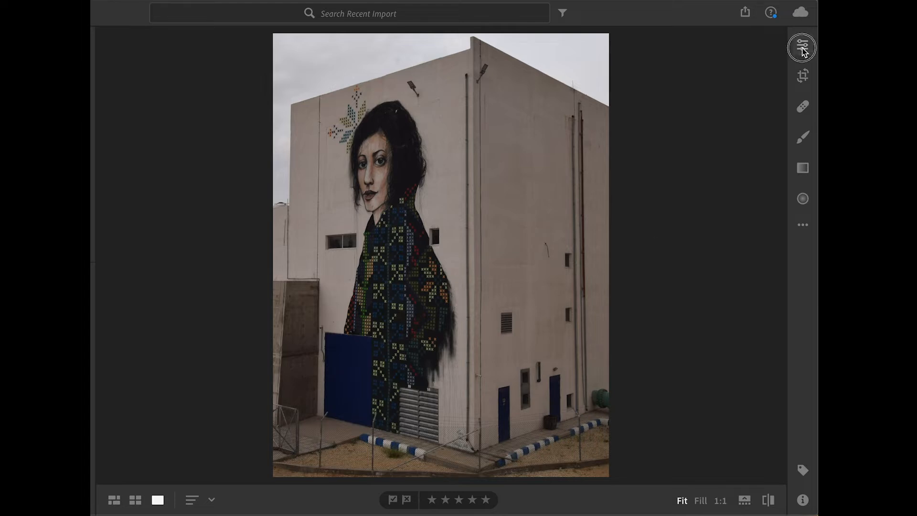
click(802, 44)
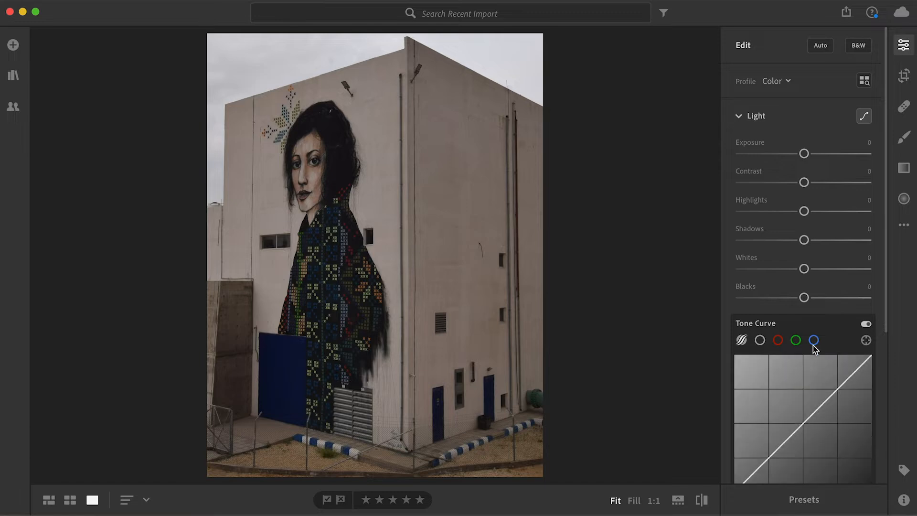
scroll(820, 266, down, 5)
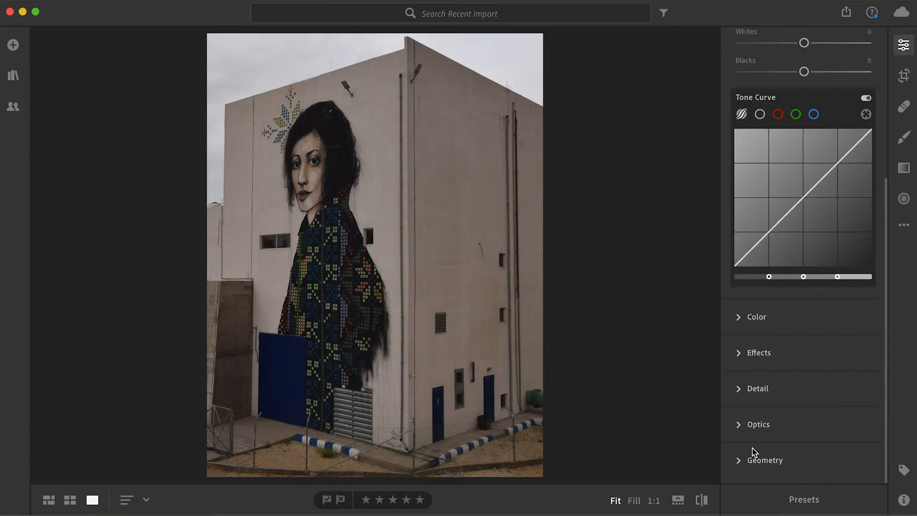
click(741, 461)
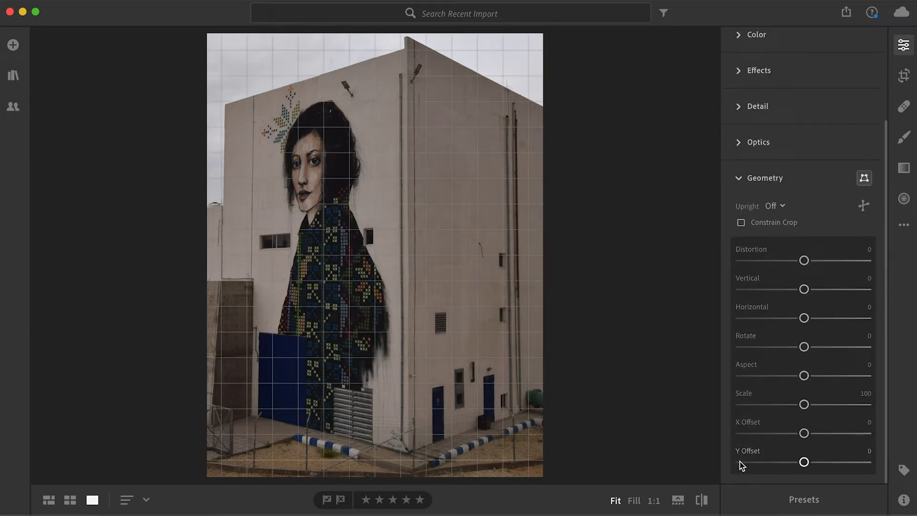
click(773, 207)
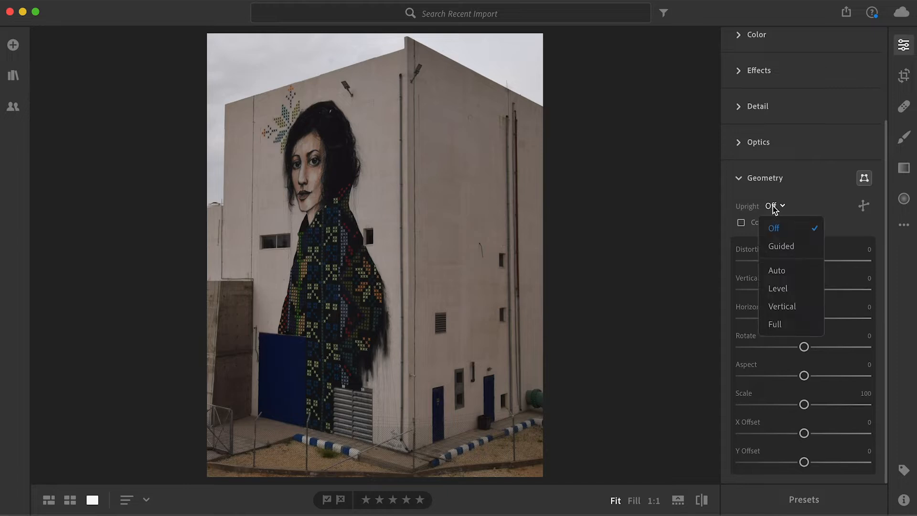
click(777, 271)
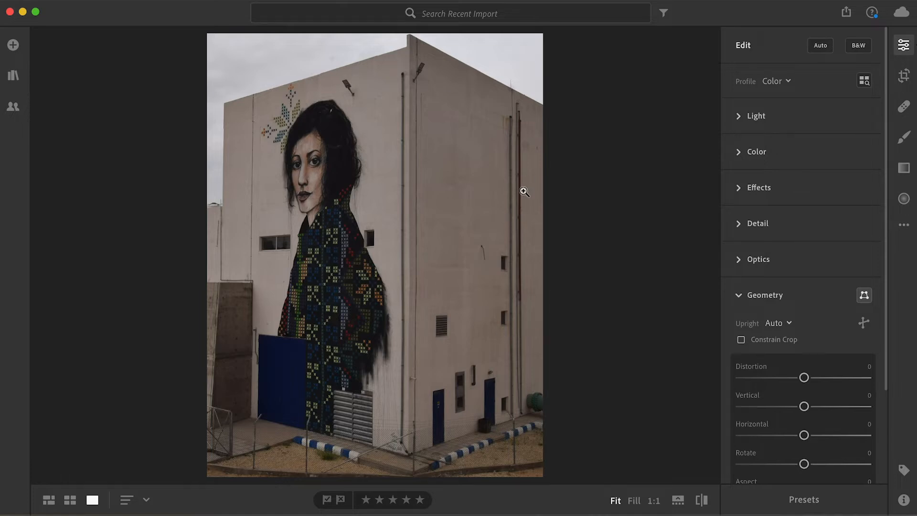
Crop the photo's right edge in to the wall pipes and its bottom edge up past the ground and striped curb
click(904, 75)
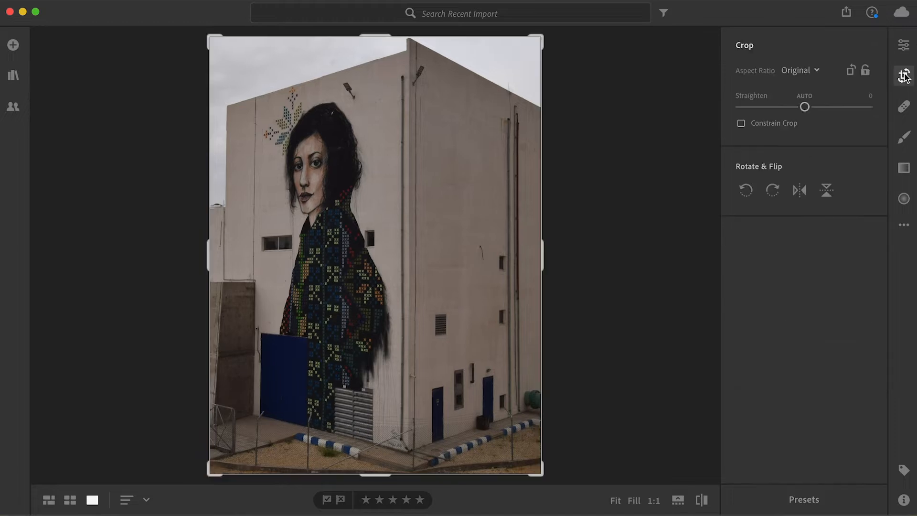
mouse_move(543, 249)
mouse_down()
mouse_move(508, 253)
mouse_move(528, 253)
mouse_up()
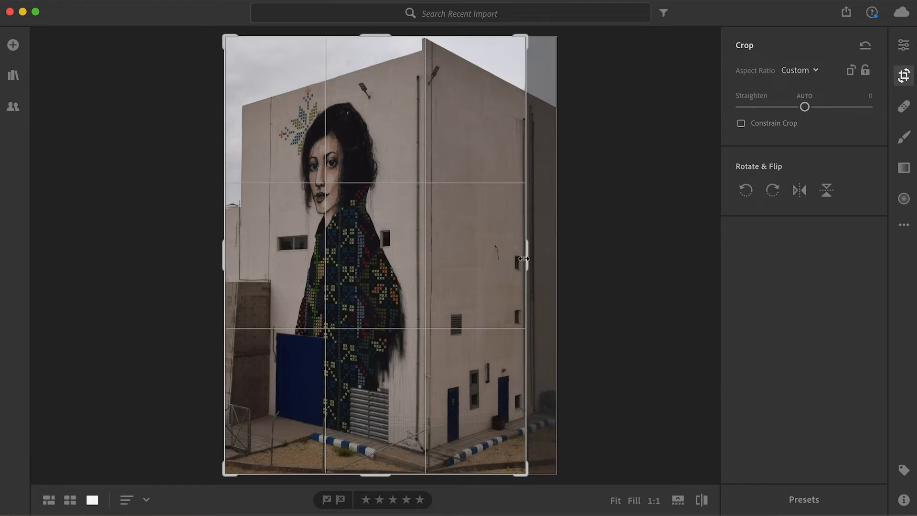
mouse_move(526, 259)
mouse_down()
mouse_move(496, 259)
mouse_move(525, 258)
mouse_up()
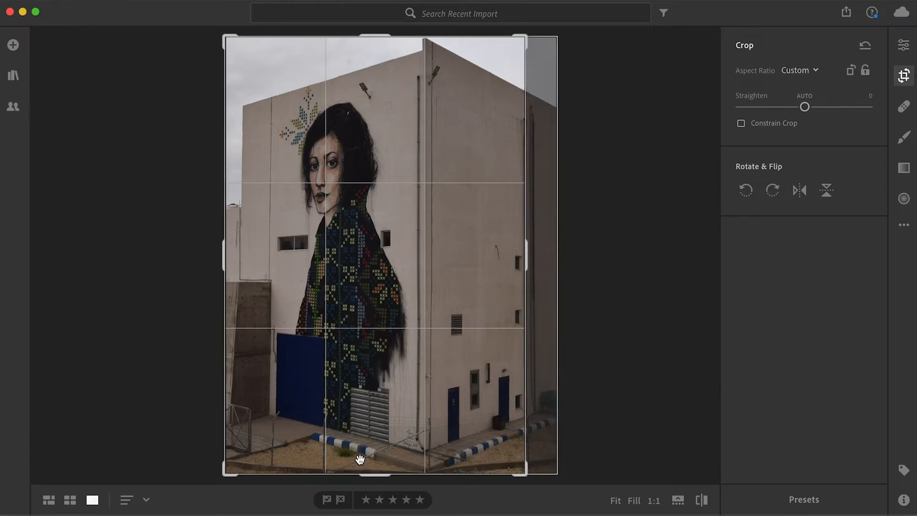
drag(371, 474, 374, 444)
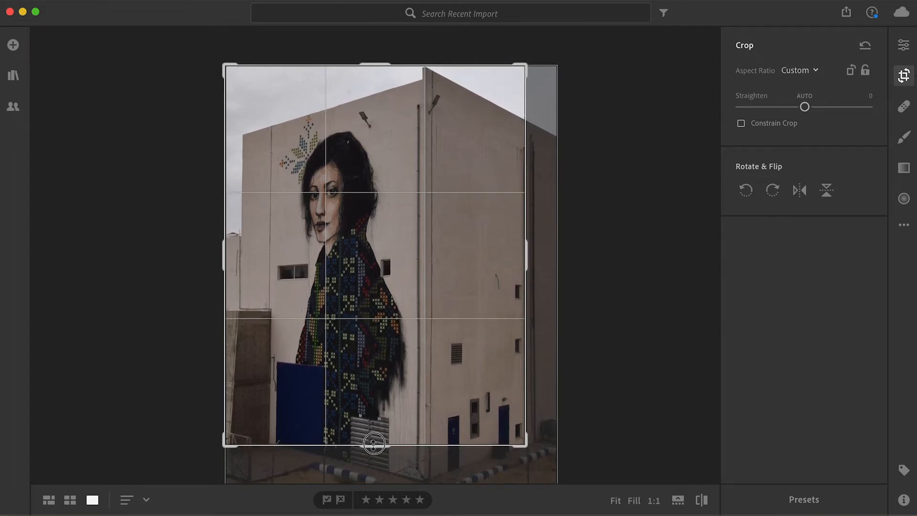
drag(374, 444, 373, 440)
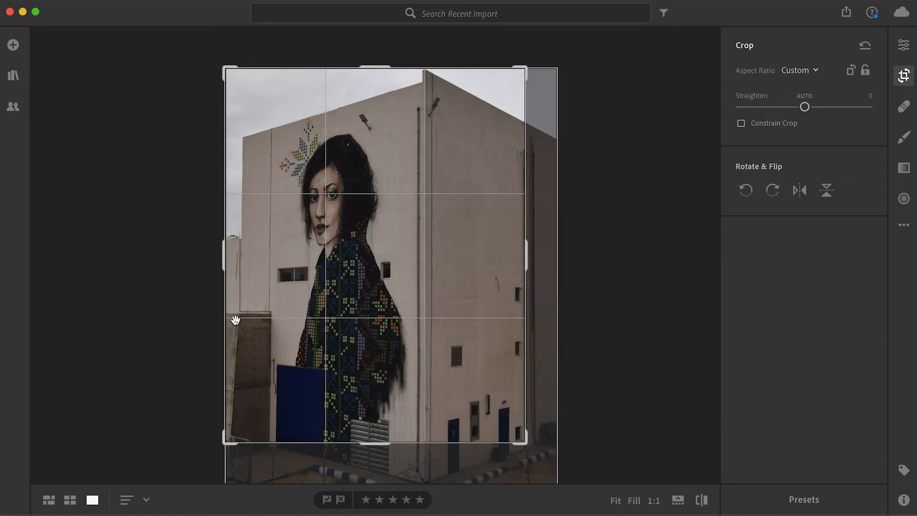
Trim the crop's left edge to the building's corner, tighten the right edge past the pipes, and apply the crop
drag(218, 261, 234, 258)
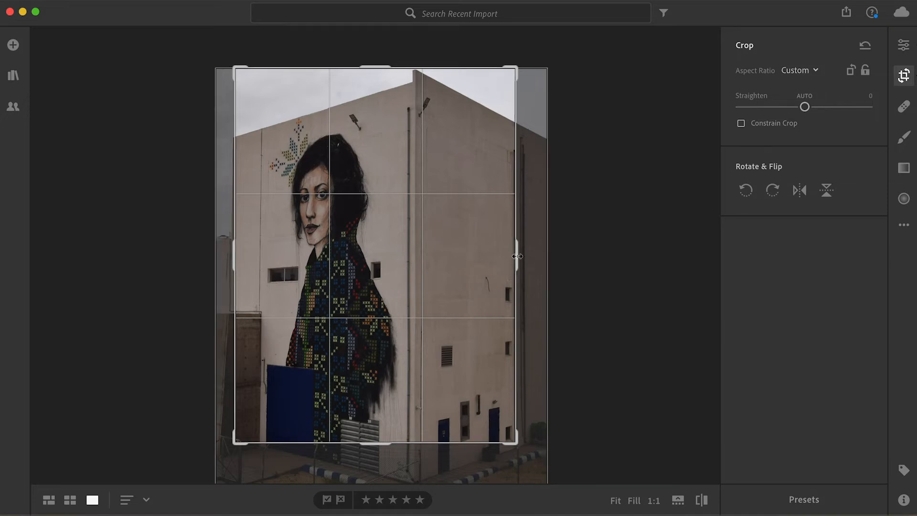
drag(517, 255, 504, 254)
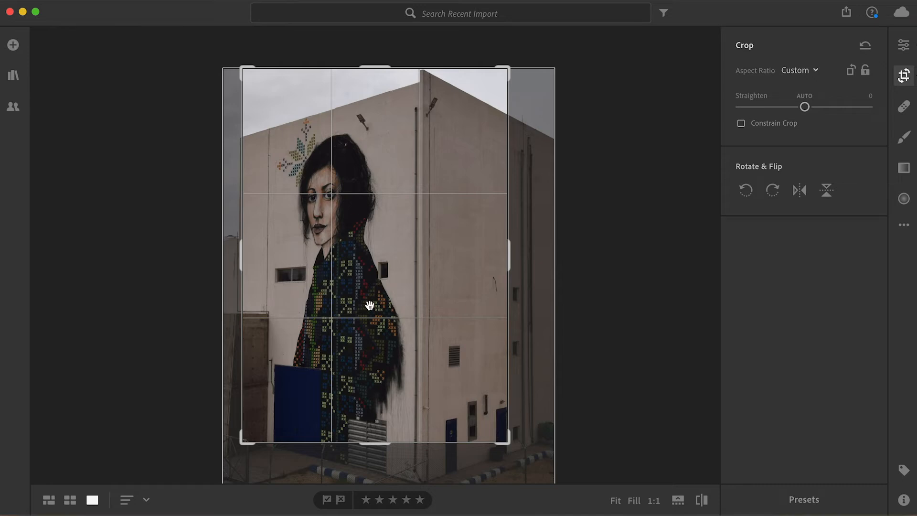
mouse_move(507, 256)
mouse_down()
mouse_move(500, 254)
mouse_move(507, 261)
mouse_up()
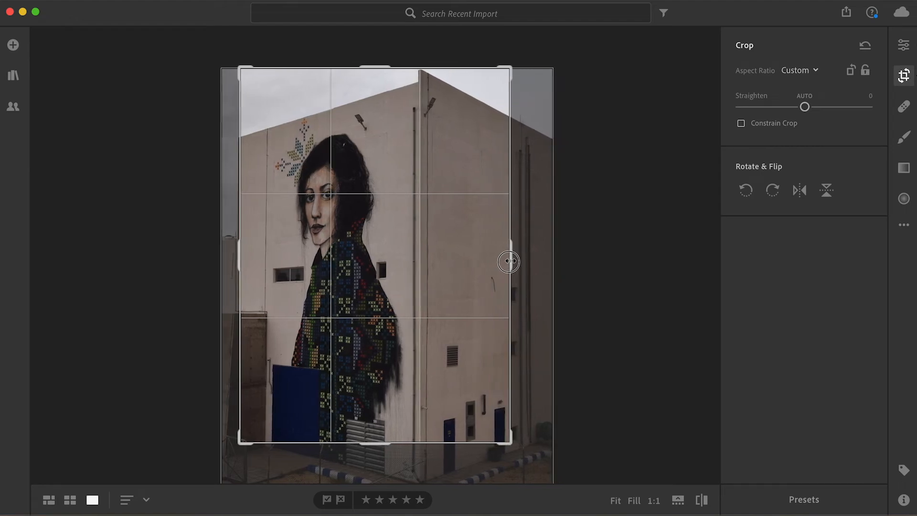
key(e)
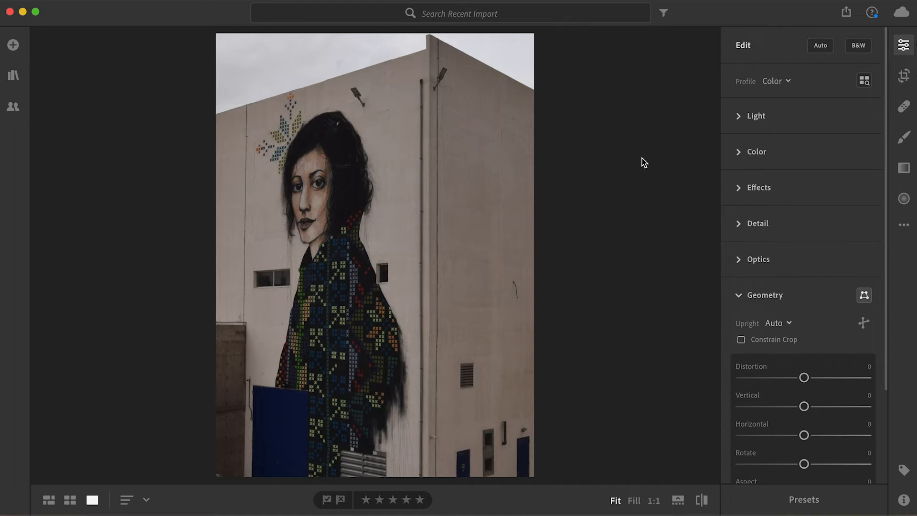
Lower the crop's top edge to cut off the building's peak and most of the sky, and apply it
click(904, 76)
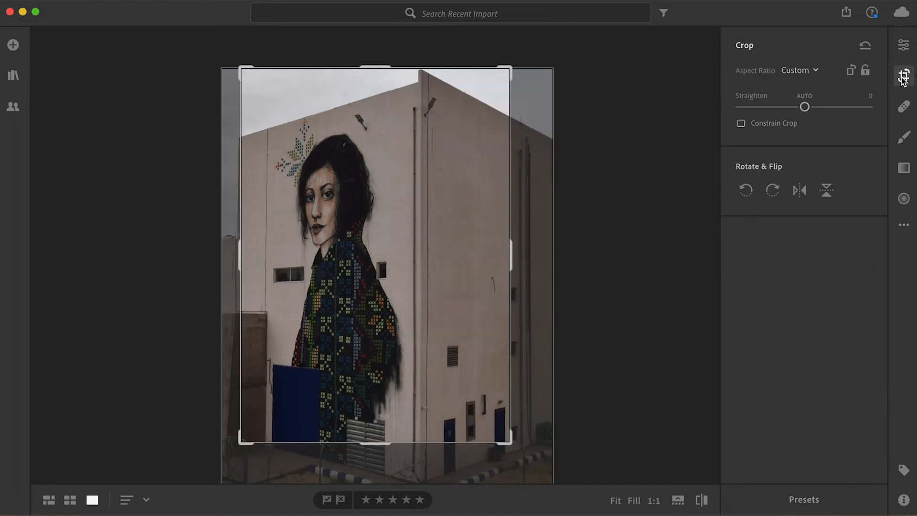
drag(367, 68, 367, 75)
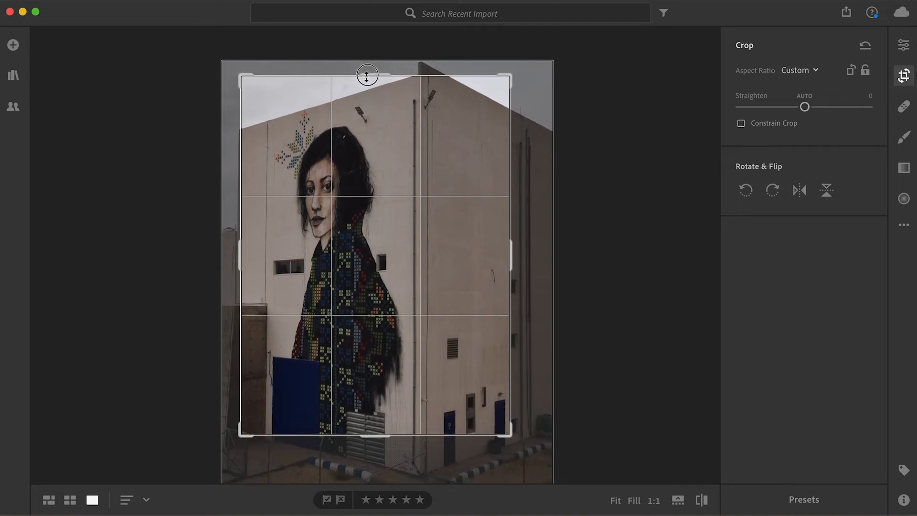
drag(367, 76, 367, 77)
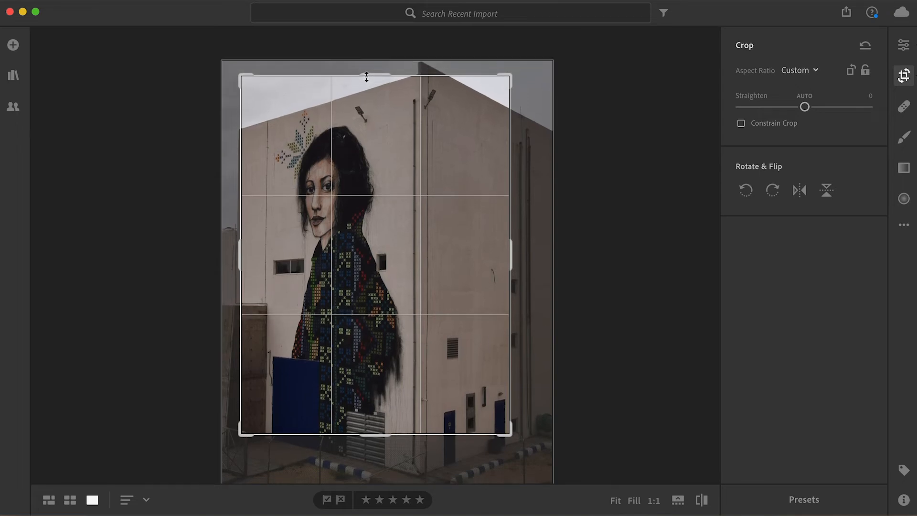
double_click(466, 273)
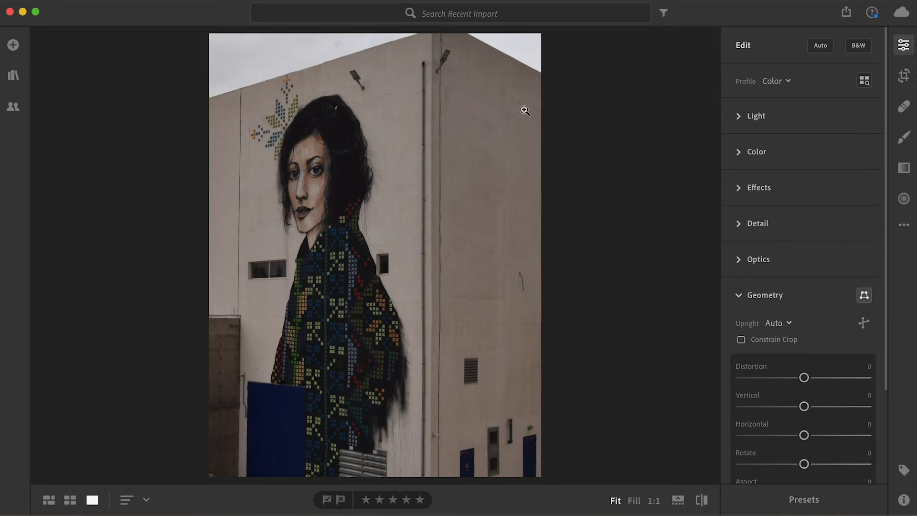
click(903, 75)
drag(366, 75, 367, 91)
key(e)
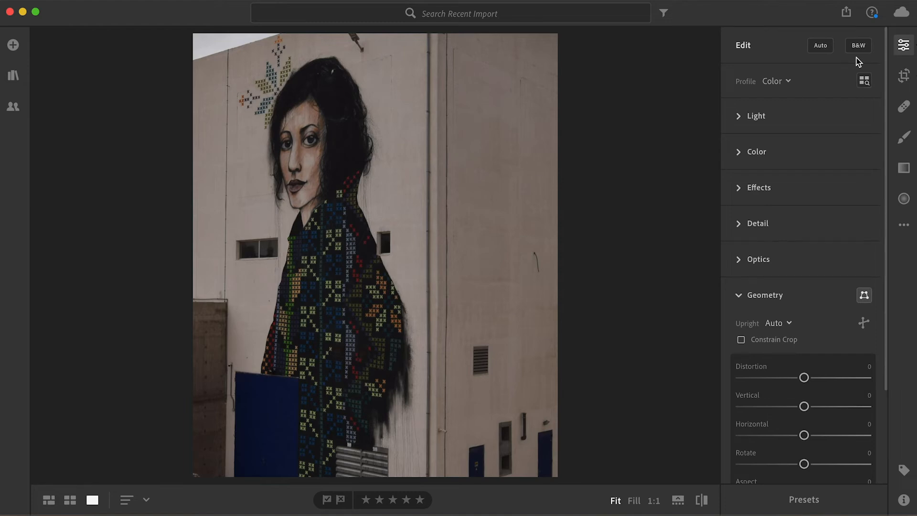
Raise the photo's exposure to about +0.72 and lower the blacks to -43
click(740, 116)
drag(804, 113, 813, 113)
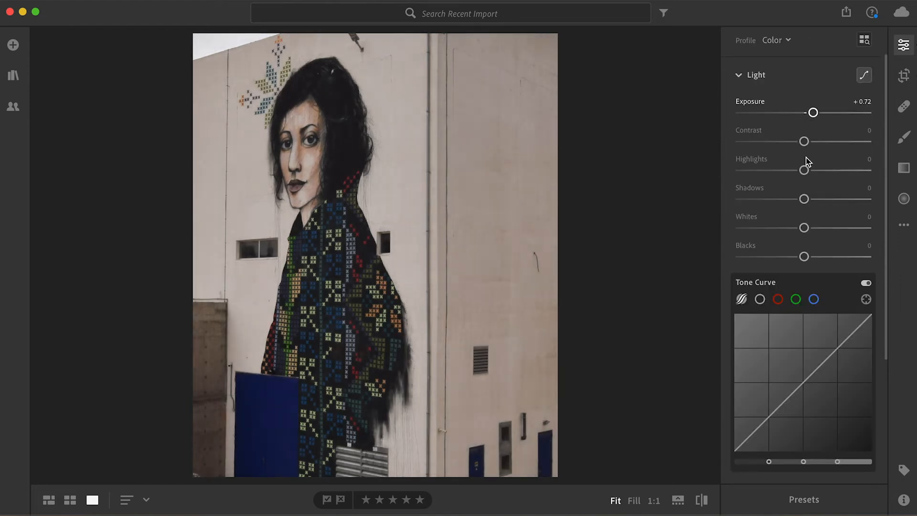
drag(804, 256, 777, 258)
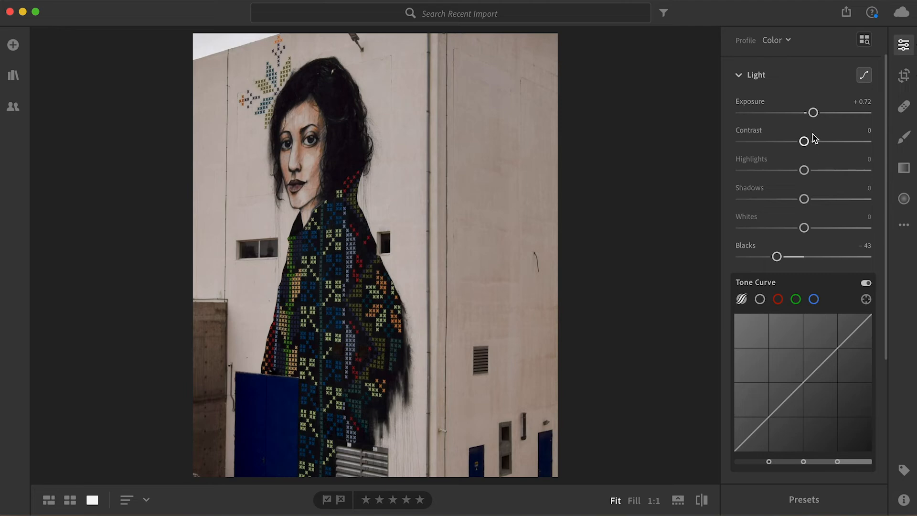
drag(814, 114, 815, 114)
click(739, 75)
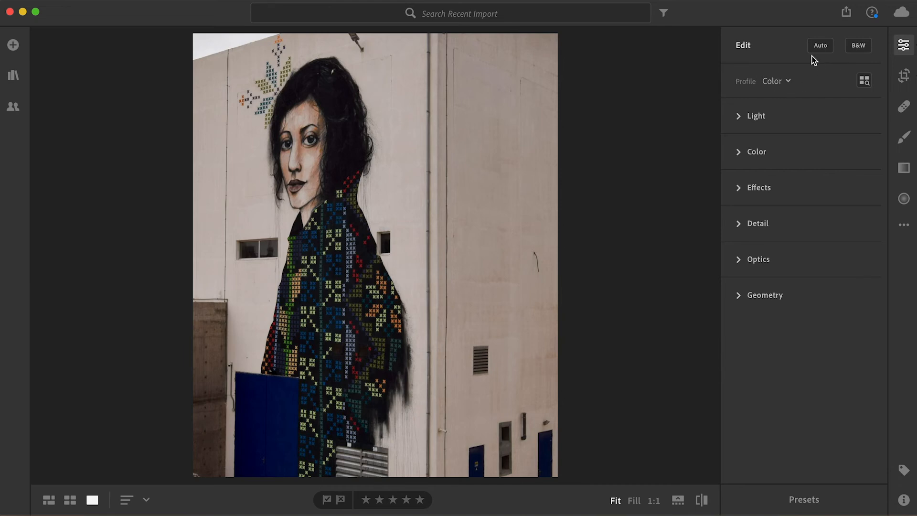
Compare the Modern profiles on the photo and apply Modern 08 at amount 100
click(863, 82)
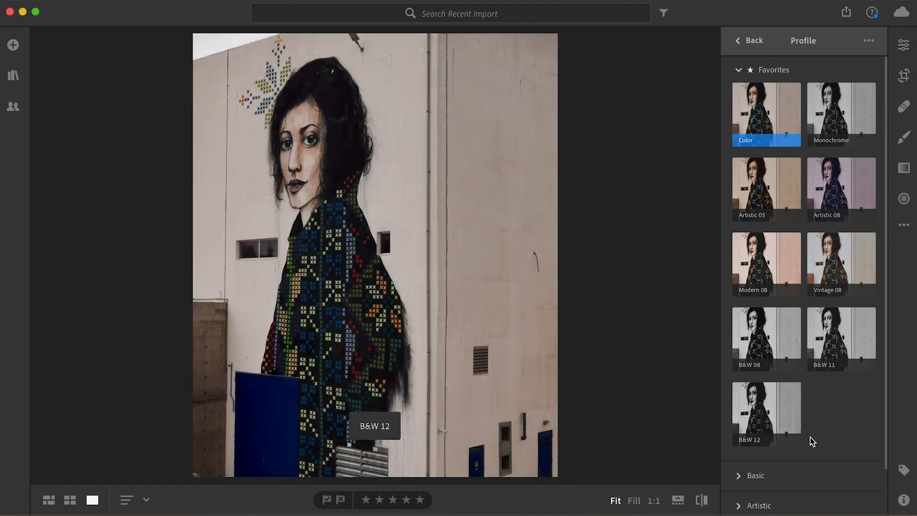
scroll(808, 436, down, 2)
click(739, 490)
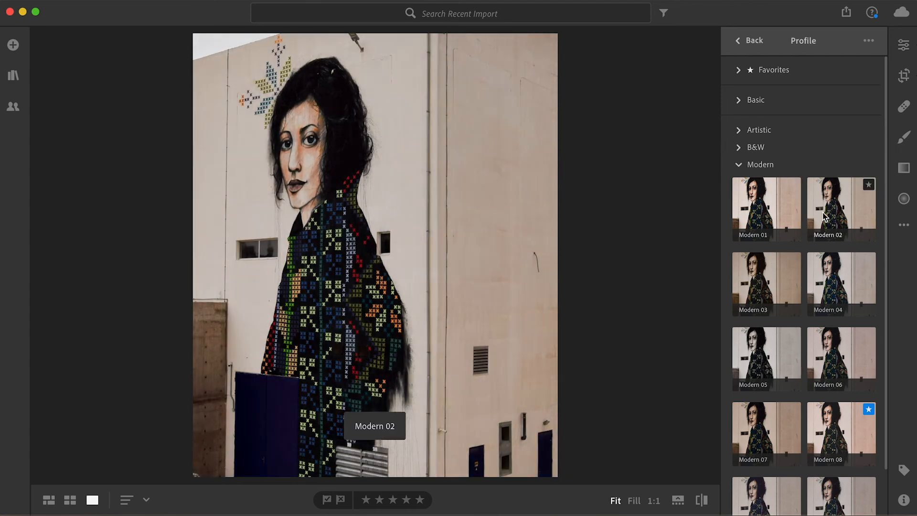
scroll(834, 319, down, 3)
click(833, 319)
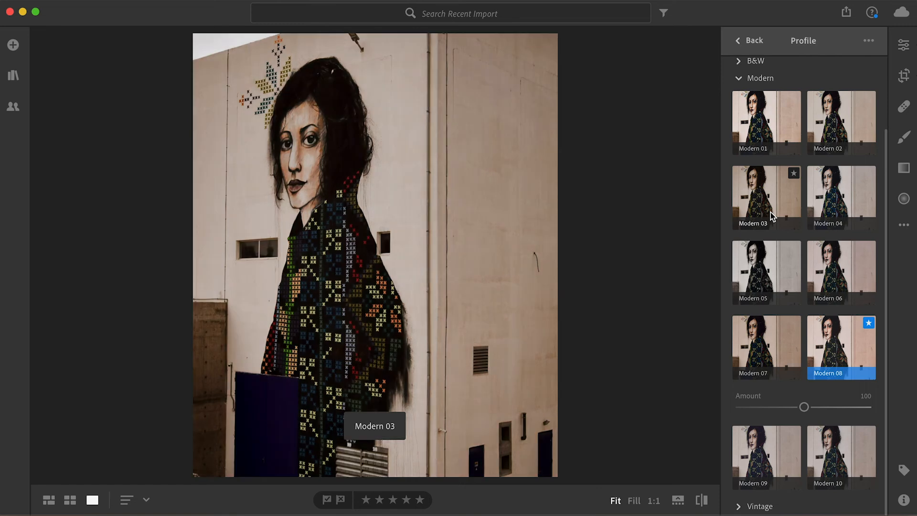
click(840, 279)
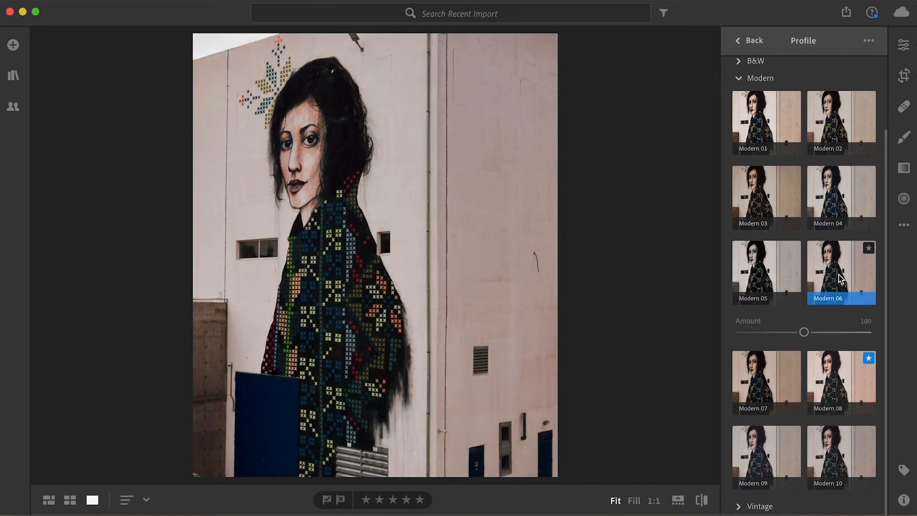
click(836, 373)
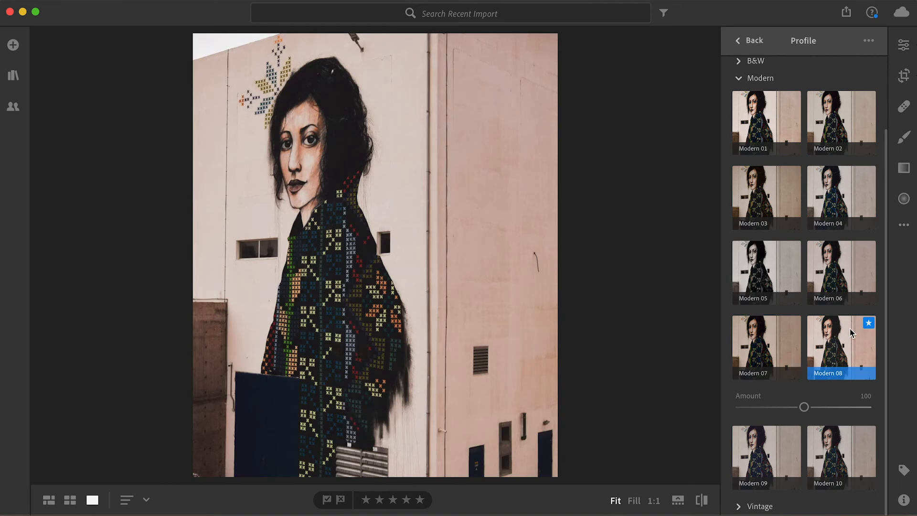
click(902, 45)
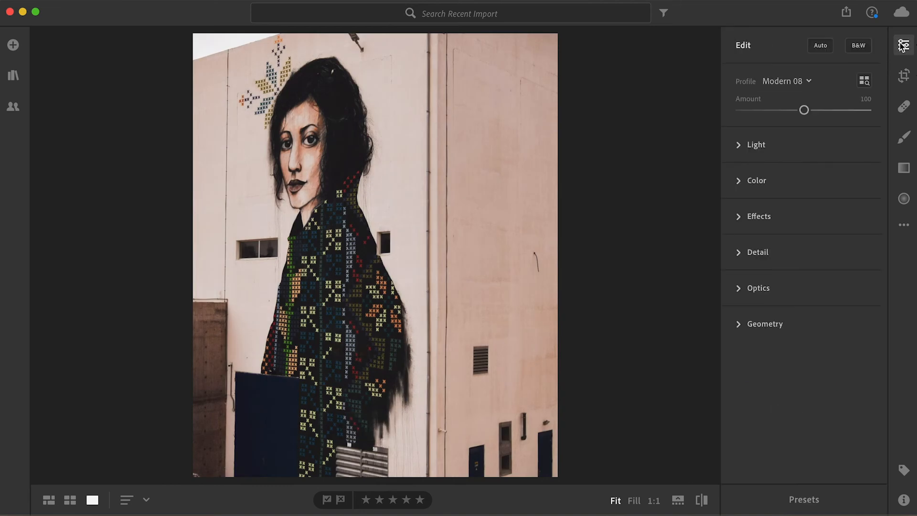
click(903, 46)
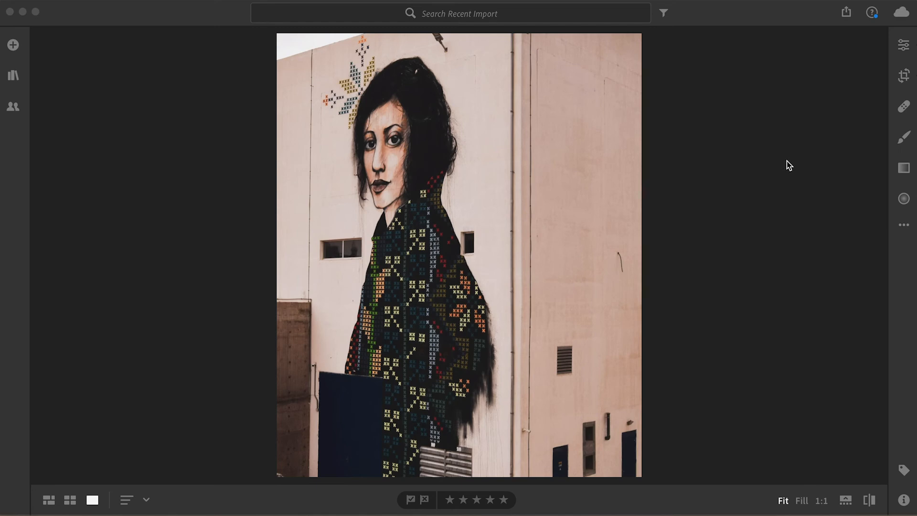
Clone clean wall over the crack beside the mural and the lamp above the woman's head using the Healing Brush
click(904, 107)
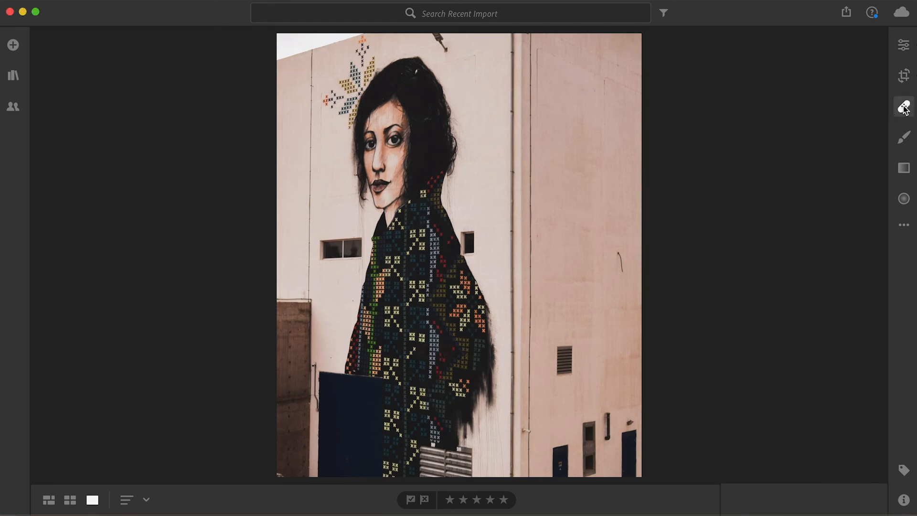
drag(532, 253, 536, 261)
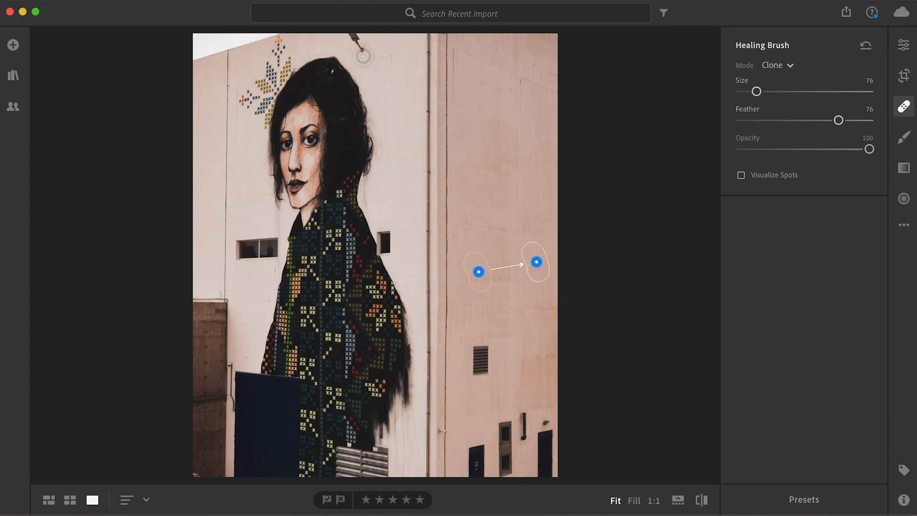
drag(363, 52, 353, 37)
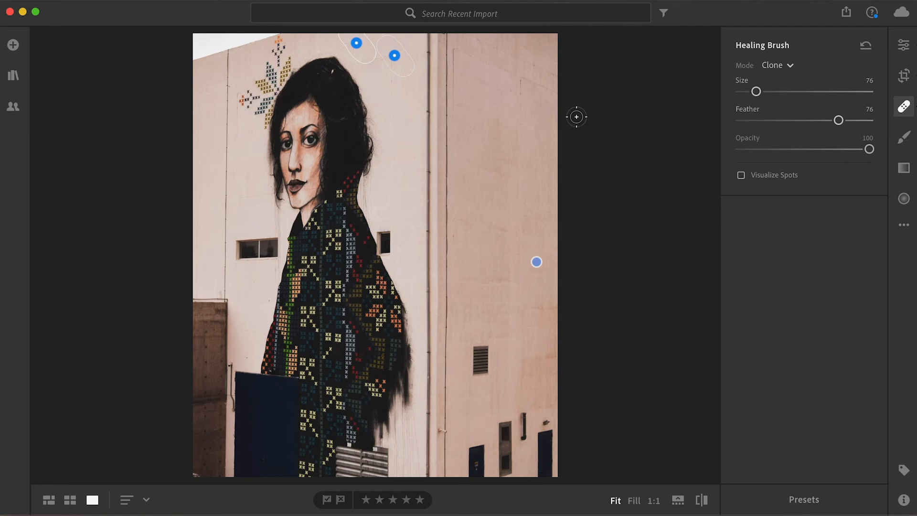
click(904, 108)
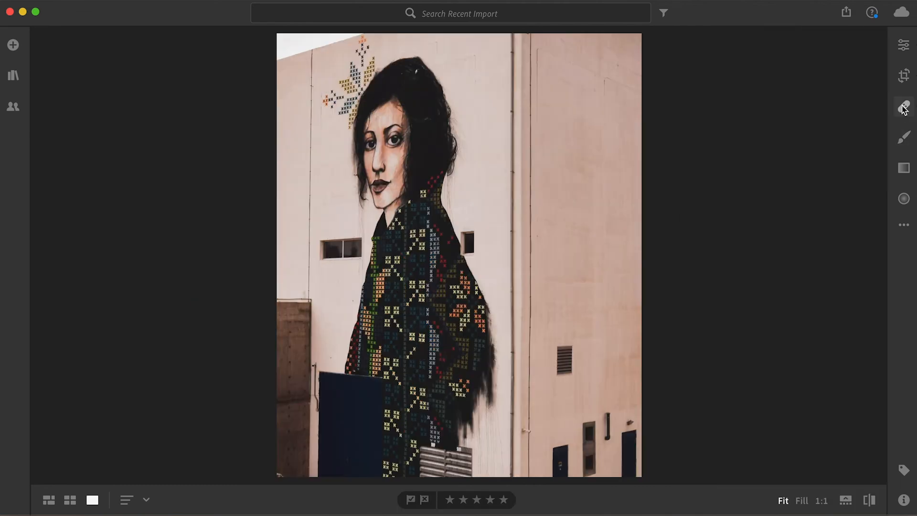